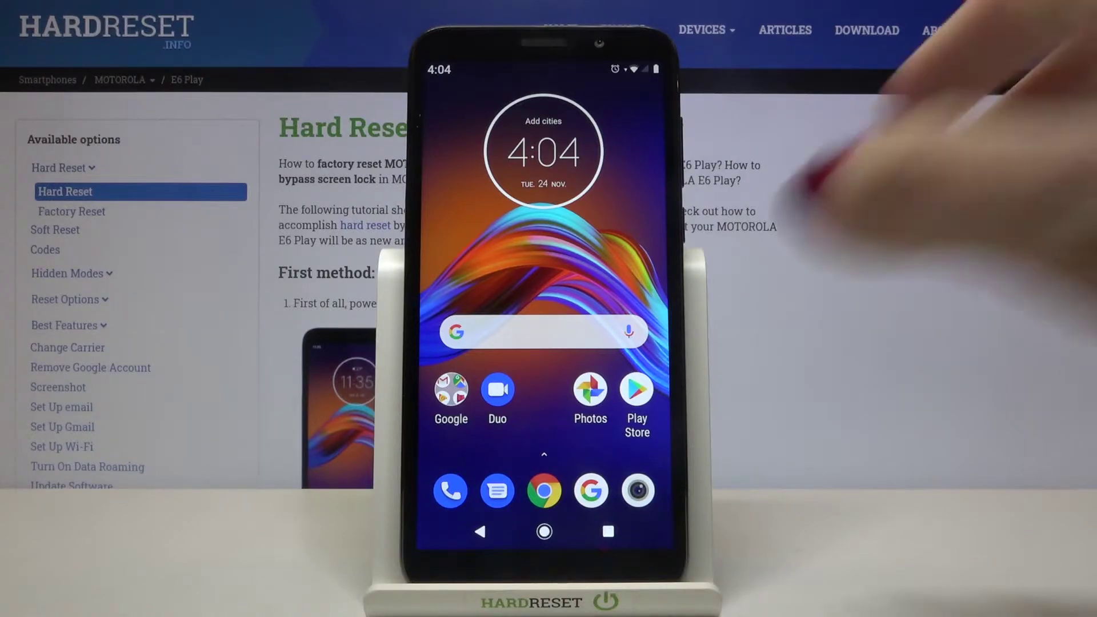
- Open Settings and navigate to Apps & notifications > Advanced > Special app access > Install unknown apps
{"action": "left_click_drag", "start_coordinate": [592, 463], "coordinate": [592, 257]}
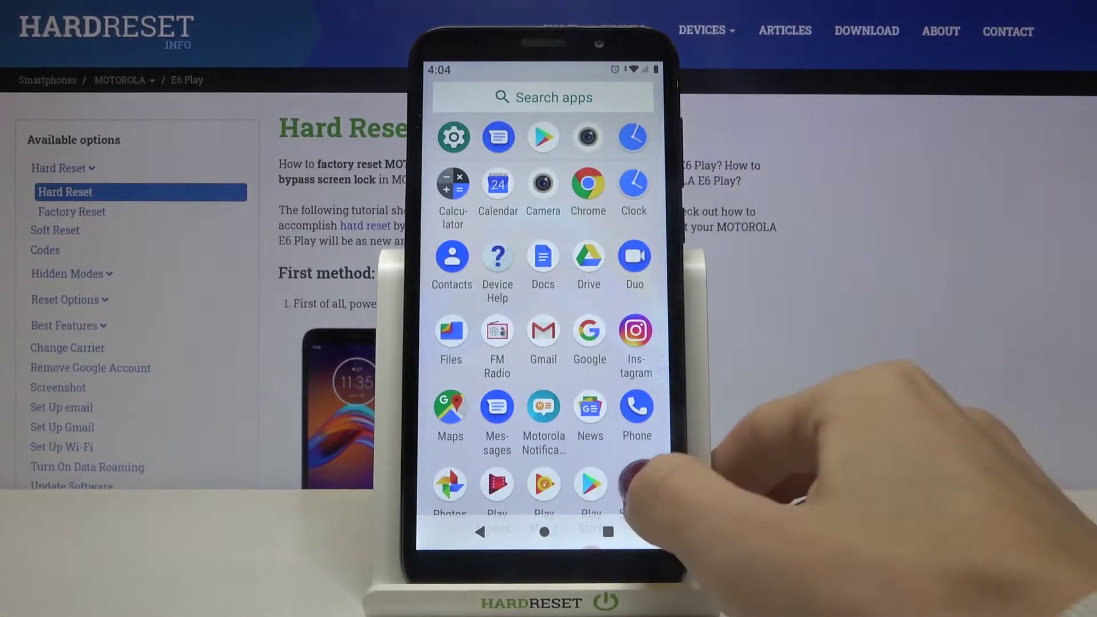
{"action": "left_click", "coordinate": [637, 484]}
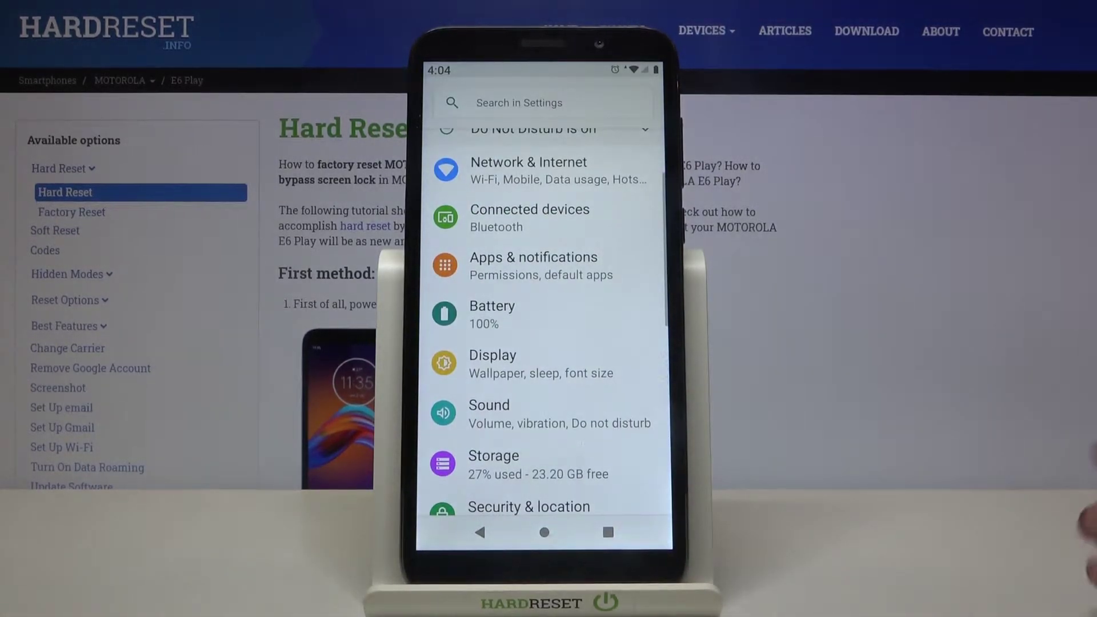
{"action": "left_click_drag", "start_coordinate": [515, 480], "coordinate": [588, 306]}
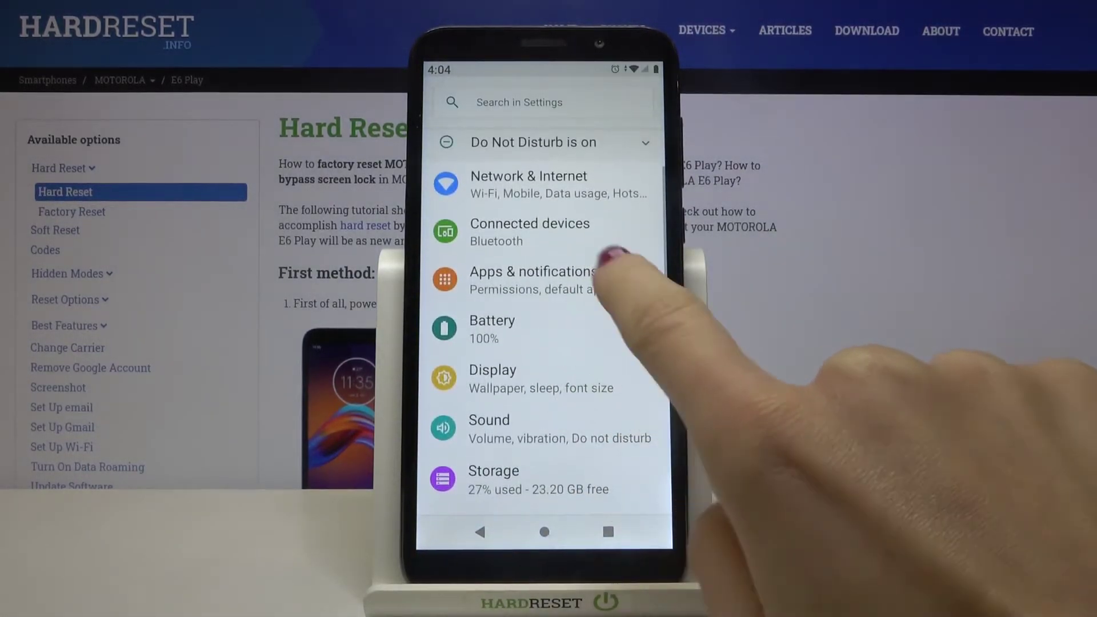
{"action": "left_click", "coordinate": [601, 266]}
{"action": "left_click_drag", "start_coordinate": [567, 493], "coordinate": [583, 364]}
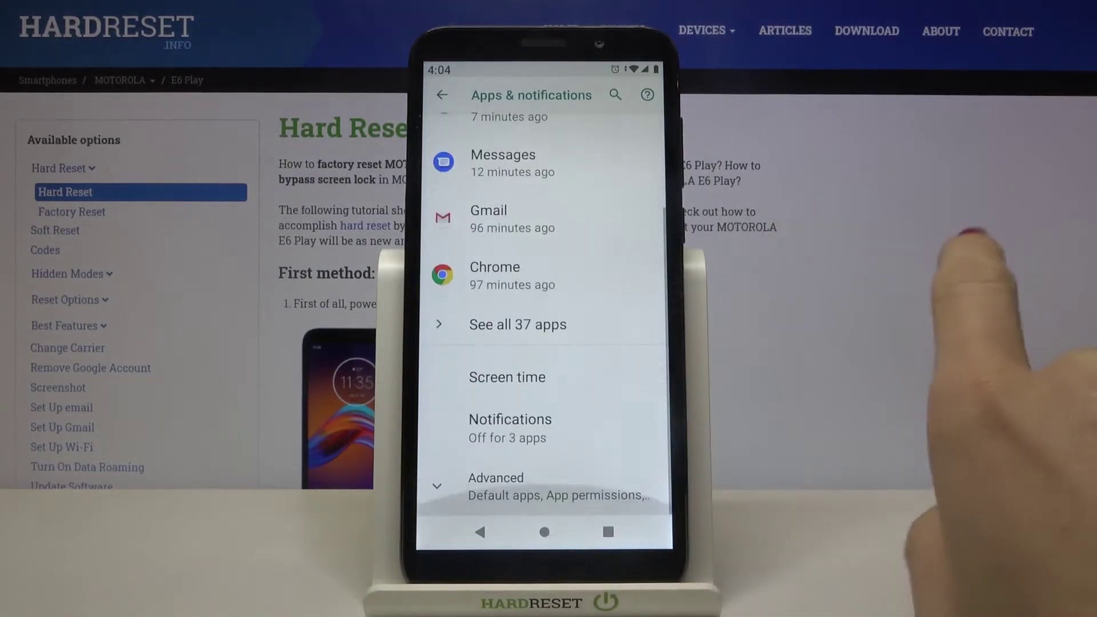
{"action": "left_click", "coordinate": [540, 485]}
{"action": "left_click_drag", "start_coordinate": [581, 416], "coordinate": [583, 240]}
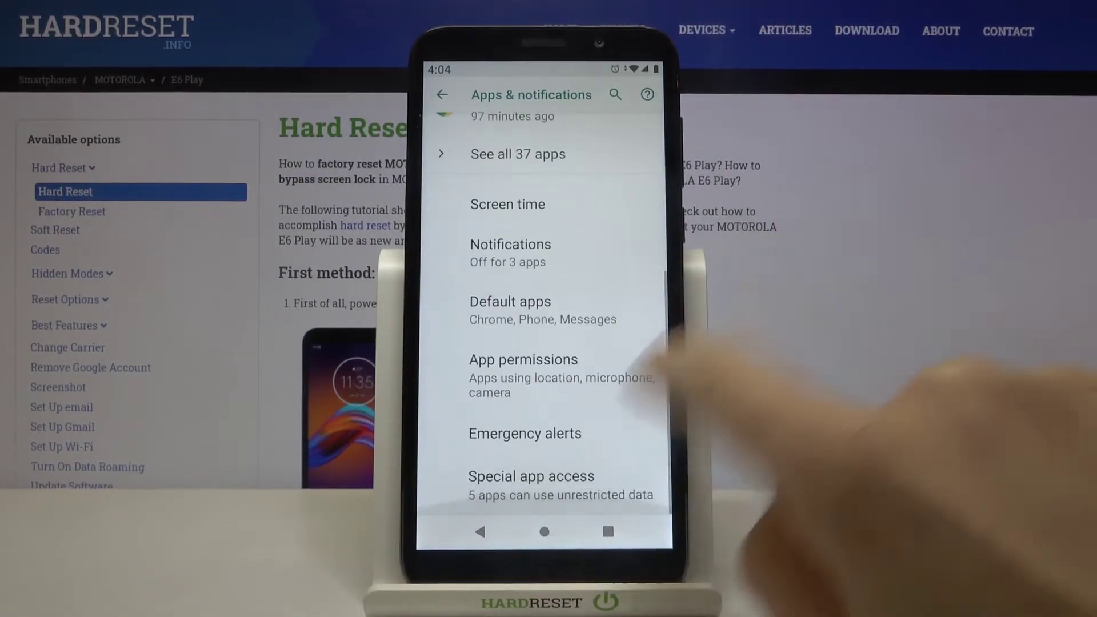
{"action": "left_click", "coordinate": [553, 475]}
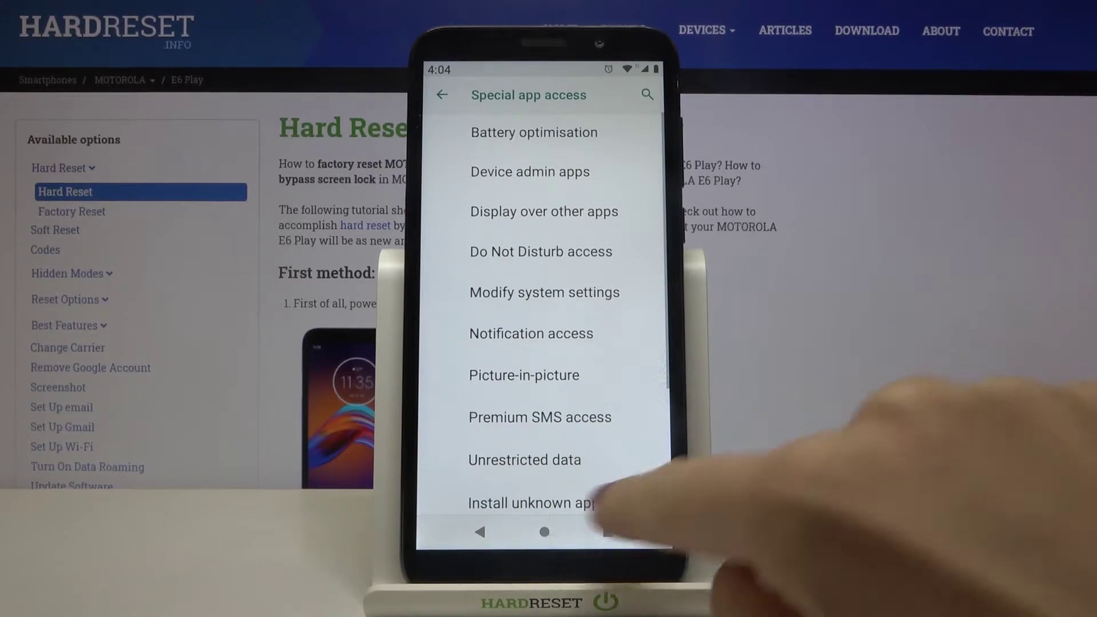
{"action": "left_click", "coordinate": [583, 502]}
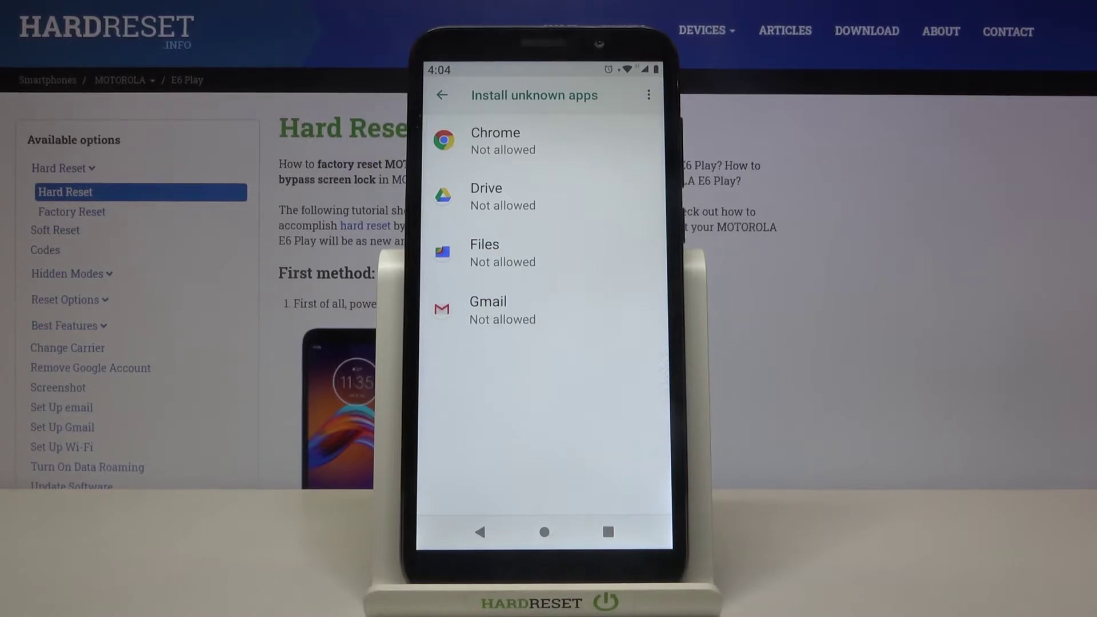
- Switch on Allow from this source for Drive
{"action": "left_click", "coordinate": [600, 197]}
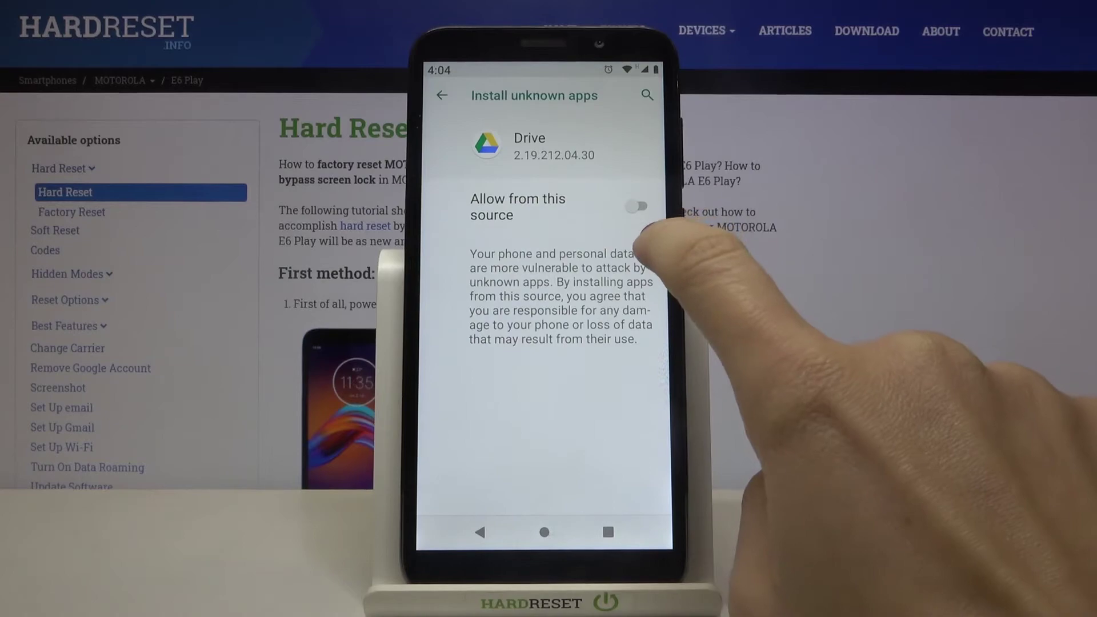
{"action": "left_click", "coordinate": [639, 206]}
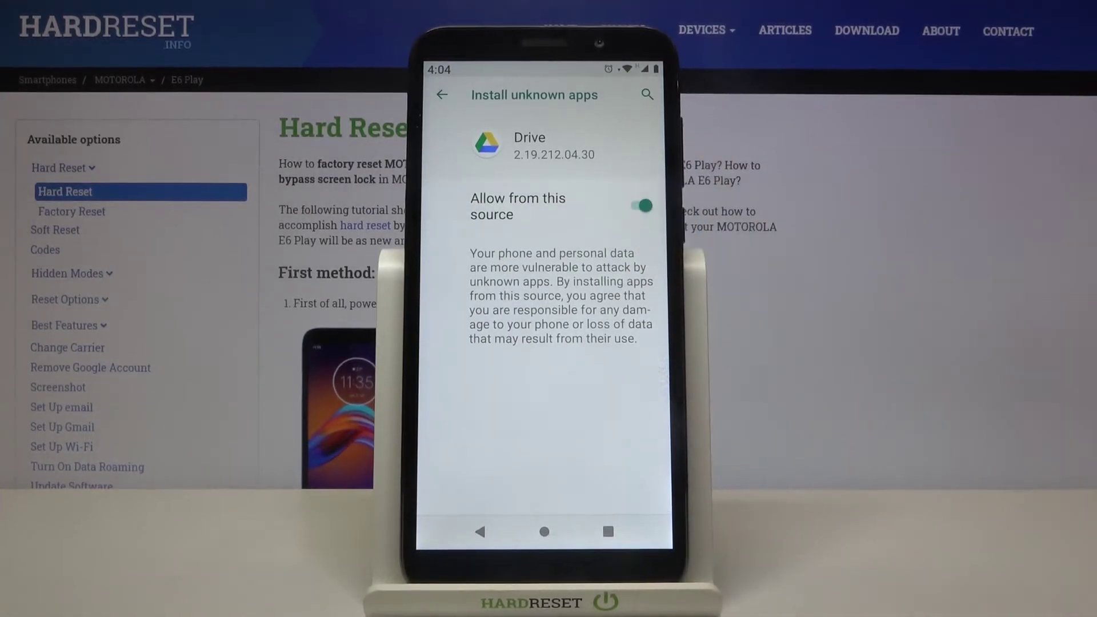
- Return to the app list and switch on Allow from this source for Files
{"action": "left_click", "coordinate": [480, 532]}
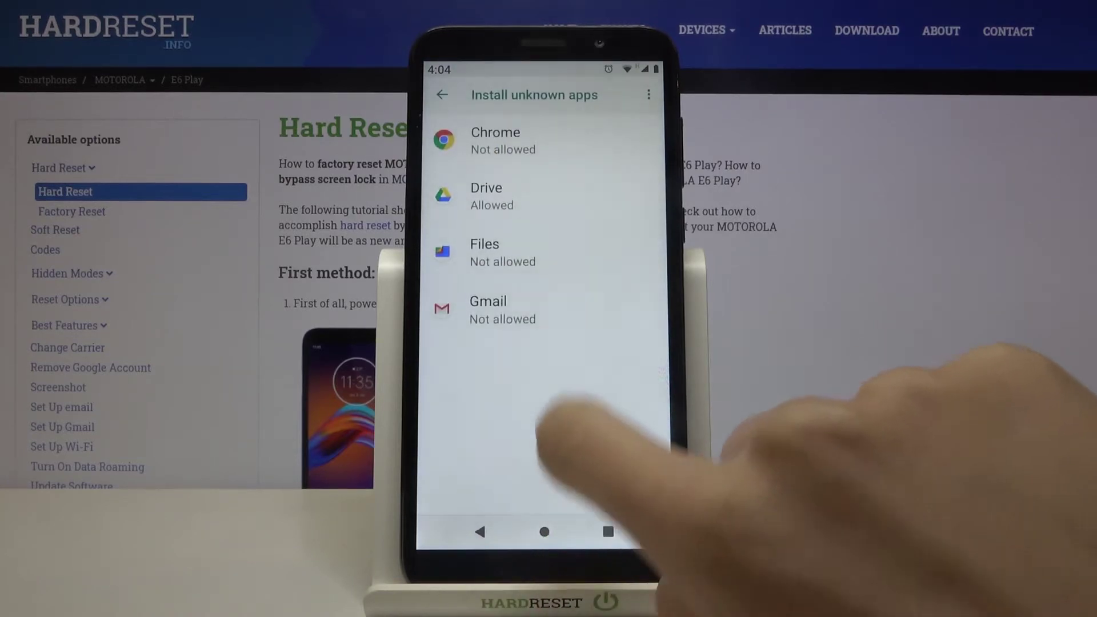
{"action": "left_click", "coordinate": [514, 253]}
{"action": "left_click", "coordinate": [641, 206]}
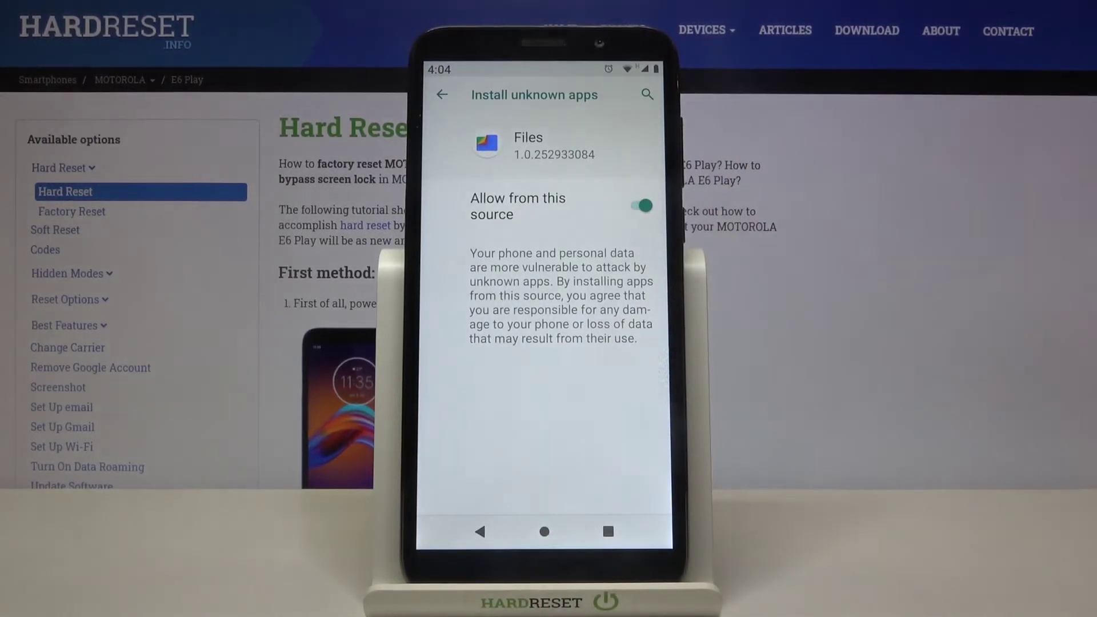